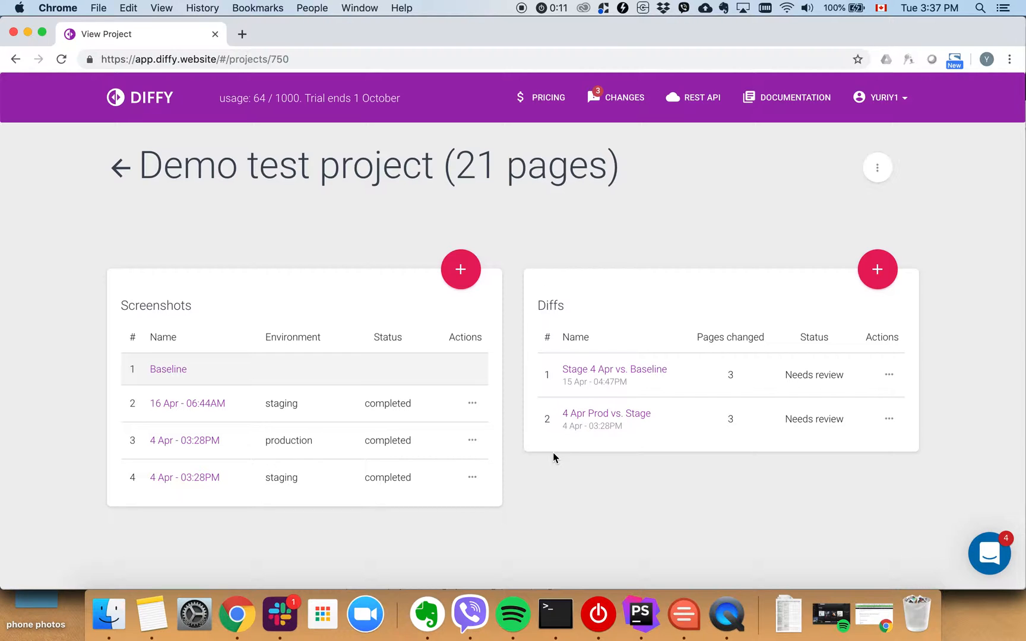
# Step: Open the Stage 4 Apr vs. Baseline diff and view its changed pages at the 1024px and 1200px breakpoints
pyautogui.click(640, 375)
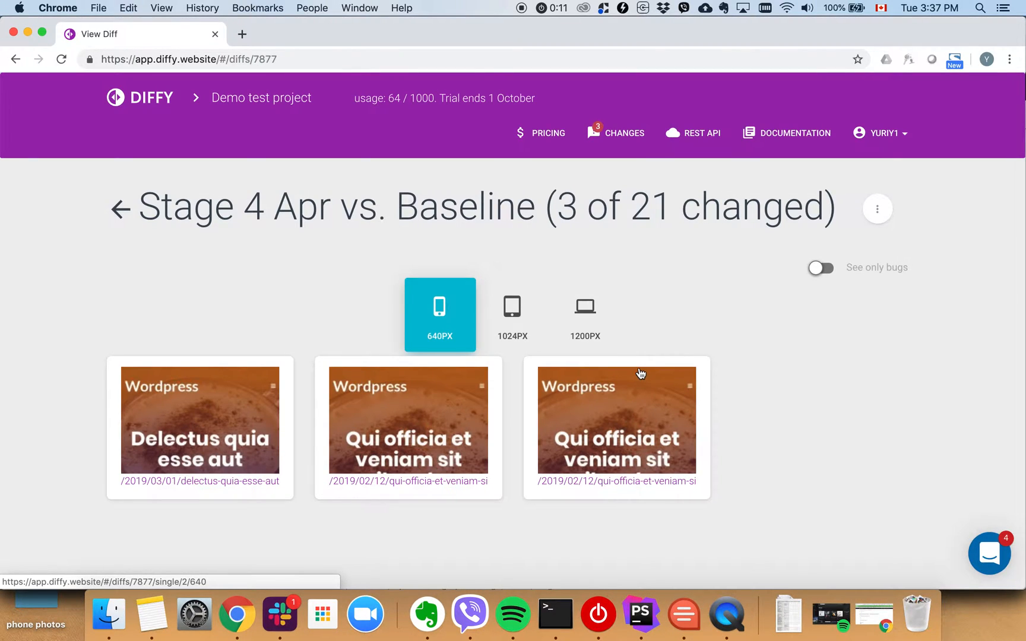
pyautogui.click(523, 323)
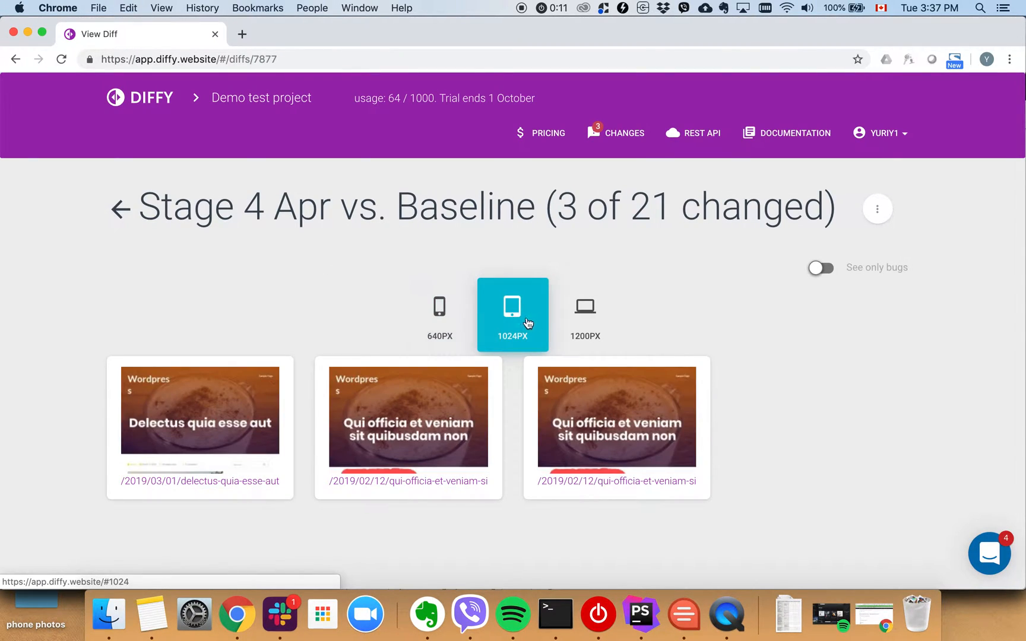
pyautogui.click(584, 323)
pyautogui.click(506, 324)
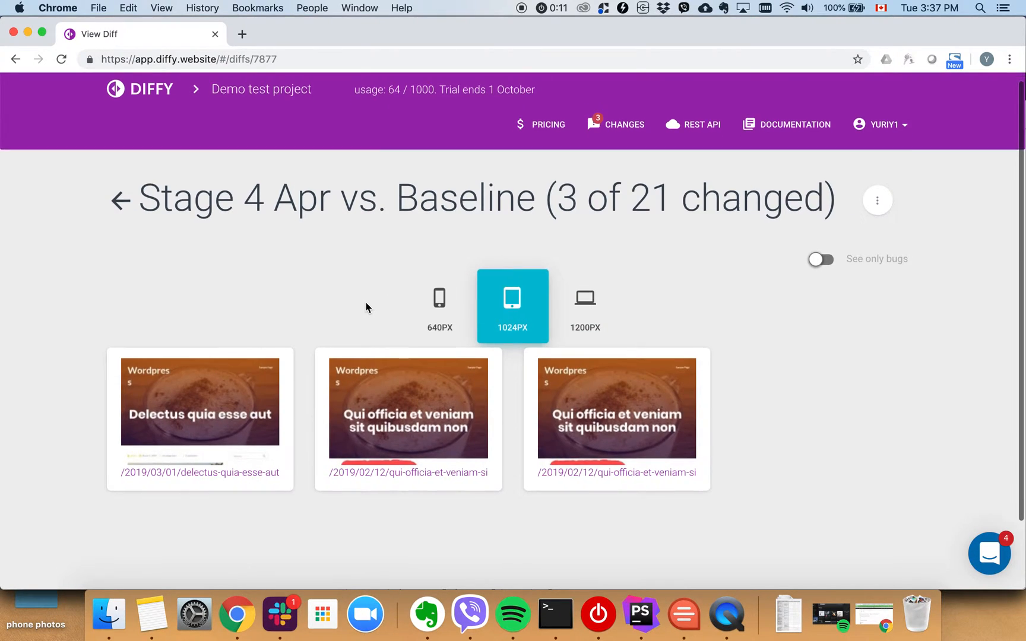
pyautogui.scroll(-3, 366, 303)
pyautogui.scroll(-3, 406, 371)
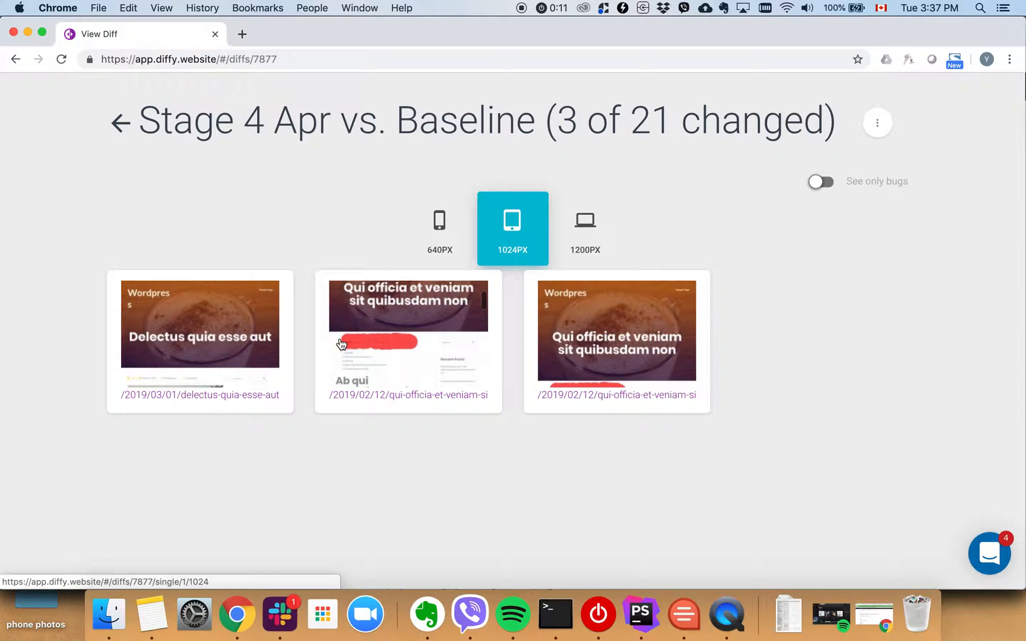
# Step: Open the second changed page's 1024px diff and compare the Stage 4 Apr and Baseline screenshots by moving the divider
pyautogui.click(438, 346)
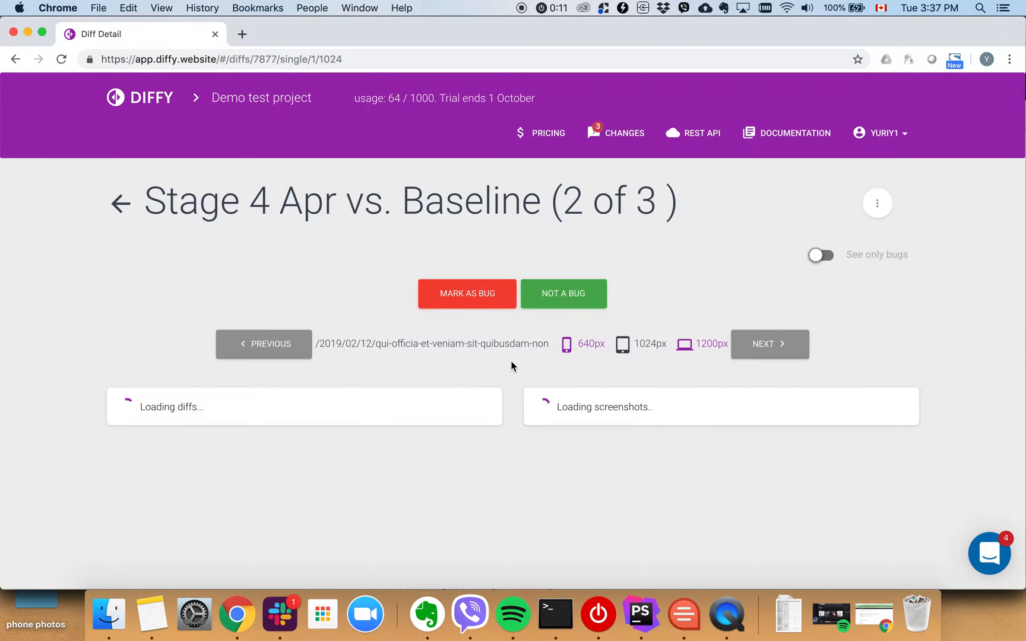
pyautogui.scroll(-5, 512, 366)
pyautogui.scroll(-1, 512, 366)
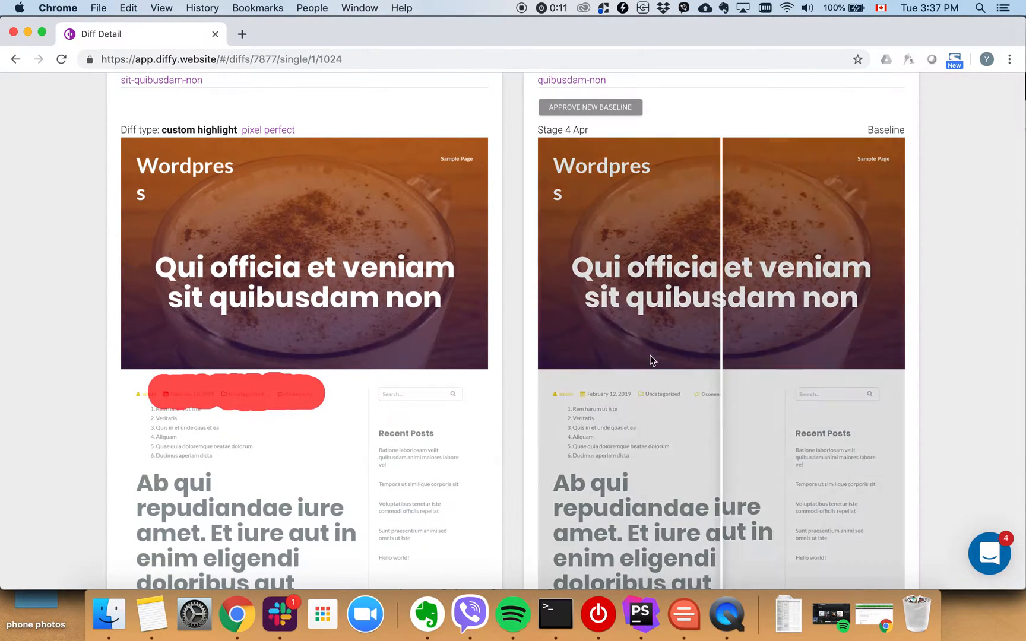
pyautogui.click(721, 337)
pyautogui.moveTo(723, 340); pyautogui.dragTo(653, 348)
pyautogui.scroll(1, 510, 271)
pyautogui.scroll(1, 511, 273)
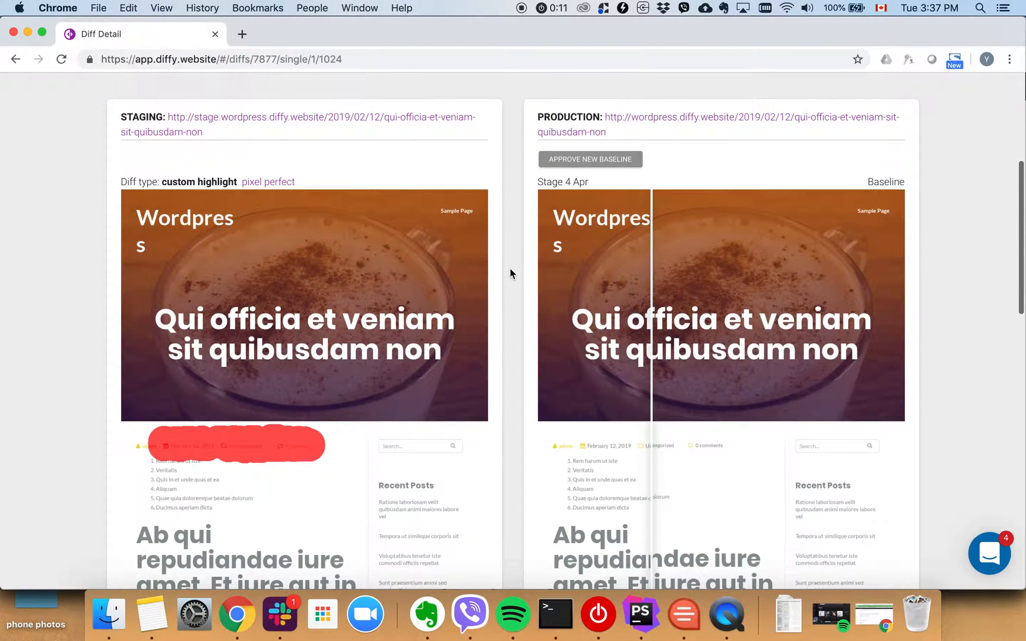
# Step: Change the diff type to pixel perfect and examine the marked differences on the page
pyautogui.click(282, 186)
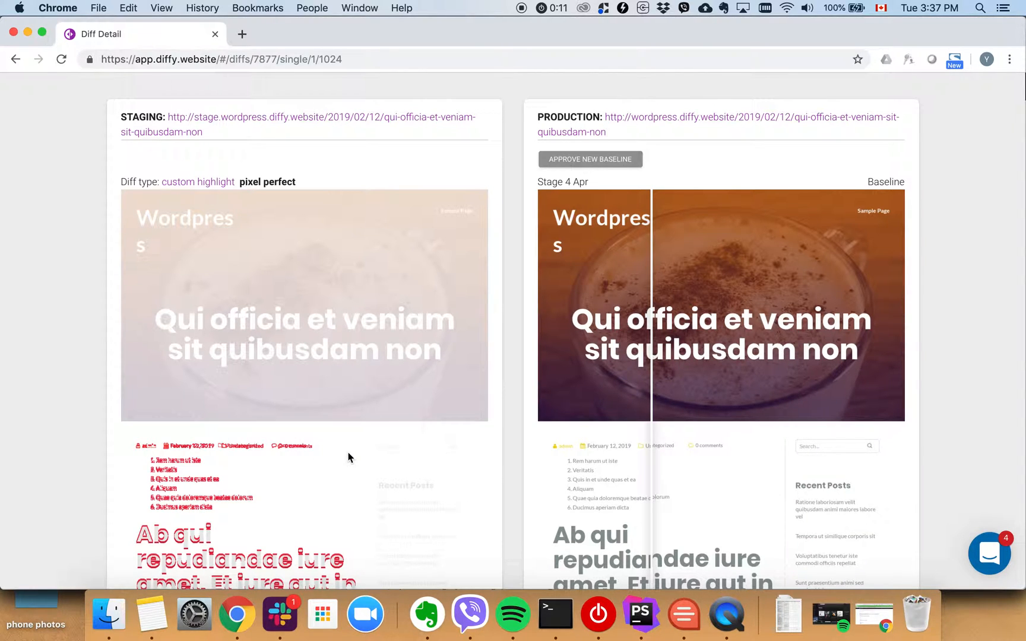
pyautogui.scroll(-3, 349, 457)
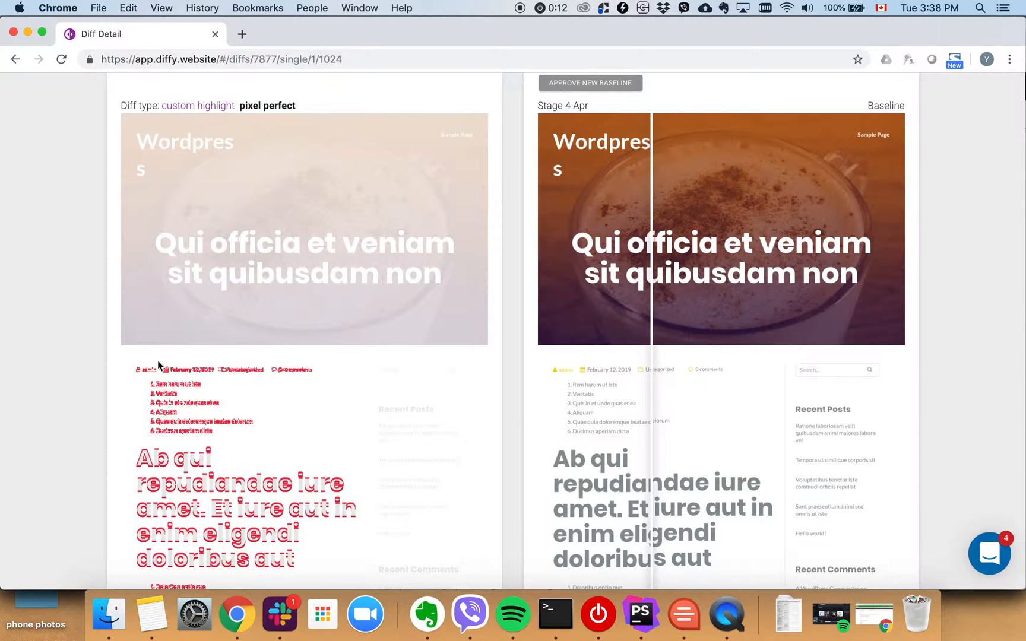
pyautogui.scroll(5, 292, 385)
pyautogui.scroll(5, 291, 383)
# Step: Return to the Demo test project overview and open the project's settings for editing
pyautogui.click(122, 126)
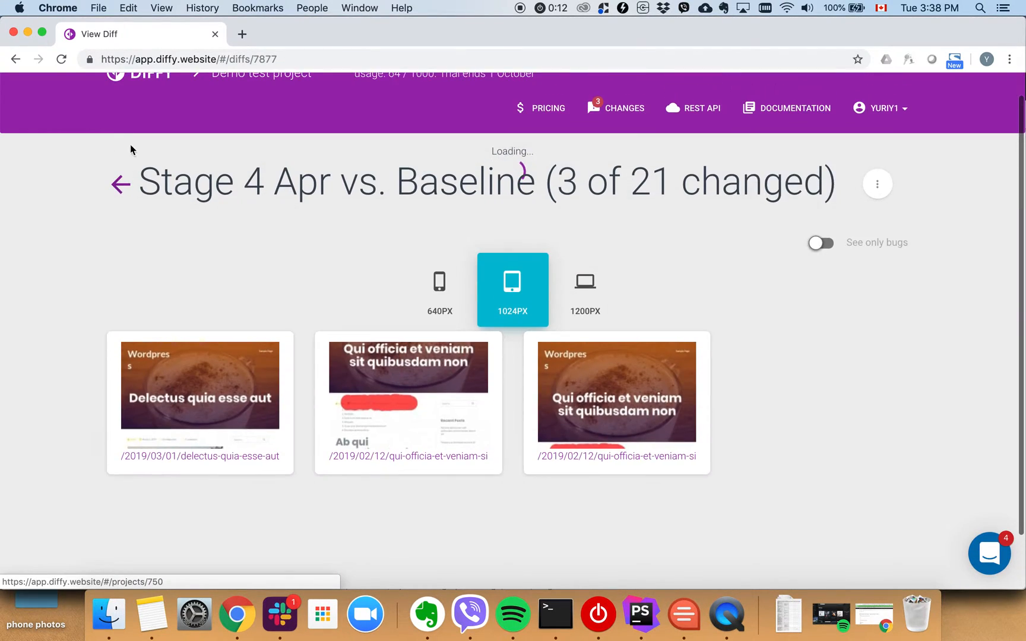
pyautogui.scroll(1, 130, 144)
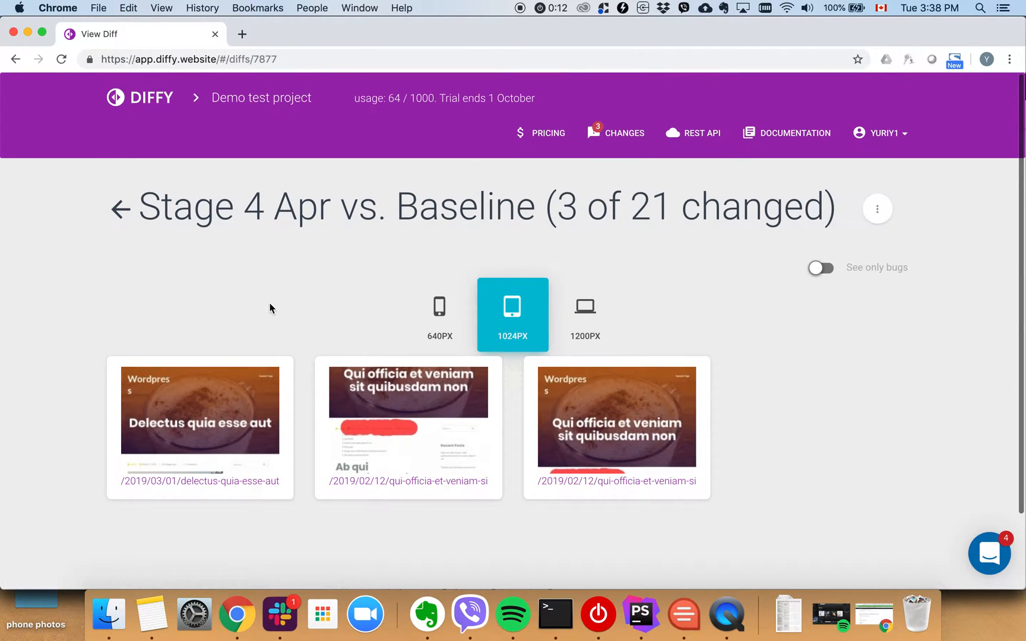
pyautogui.click(119, 211)
pyautogui.click(878, 172)
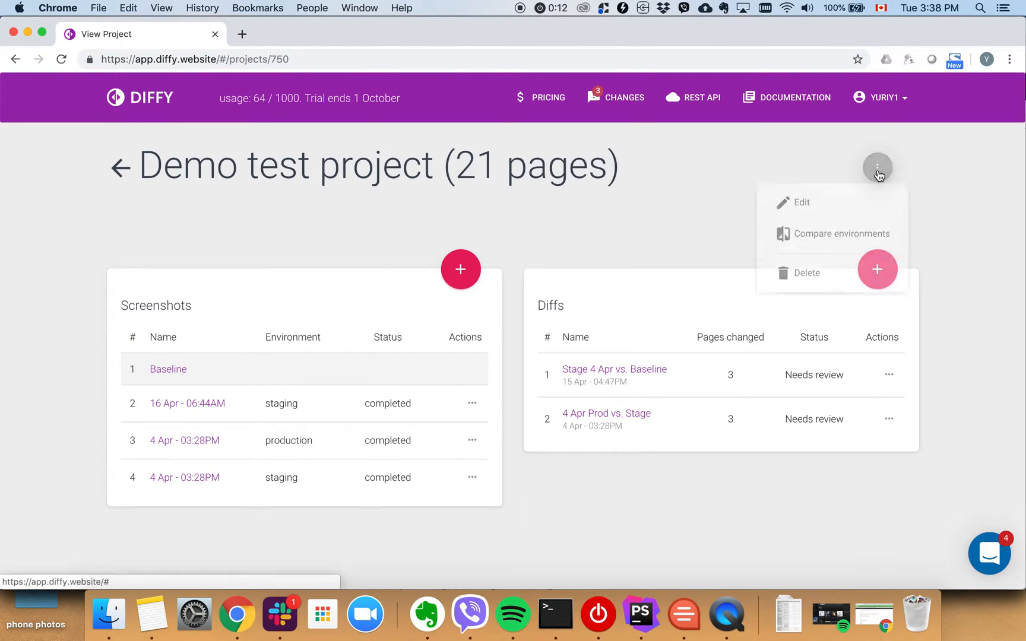
pyautogui.click(814, 205)
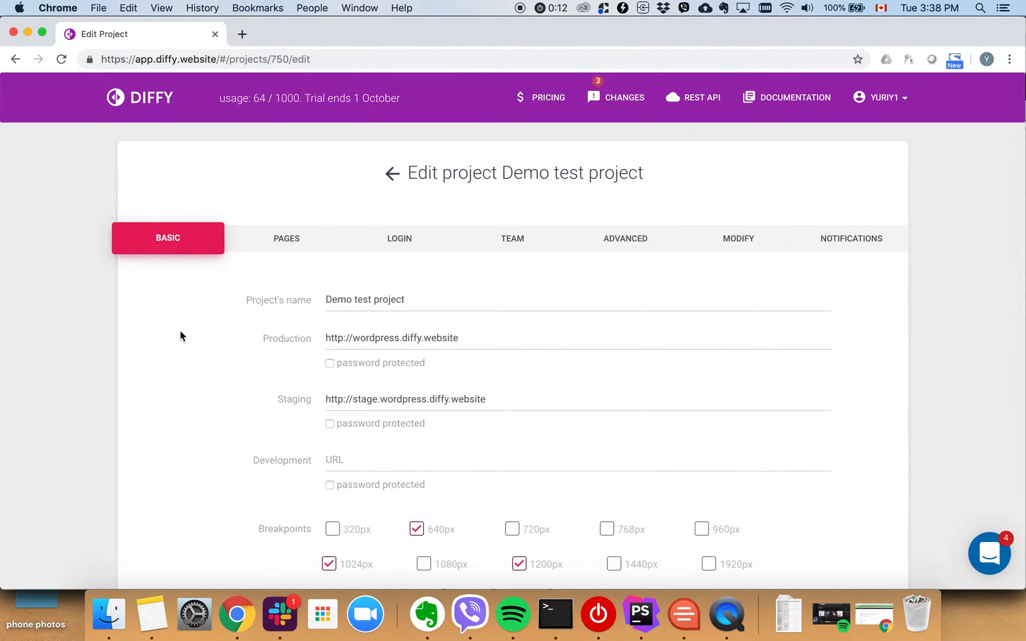
# Step: Review the basic settings, including production password protection, and show the project's page URLs in textarea mode
pyautogui.scroll(-3, 181, 331)
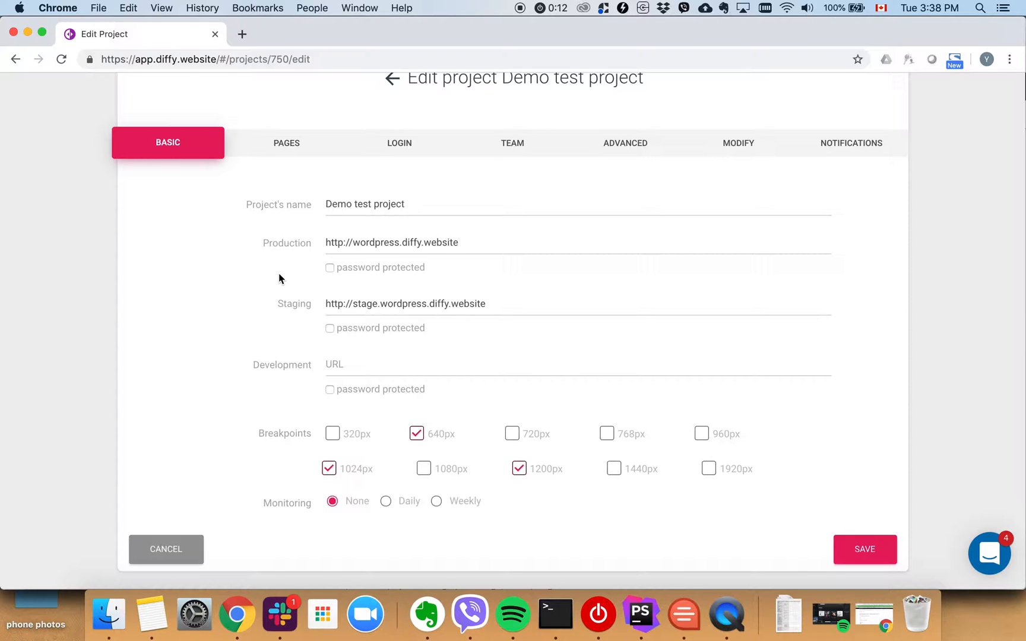
pyautogui.click(330, 269)
pyautogui.click(331, 268)
pyautogui.click(286, 142)
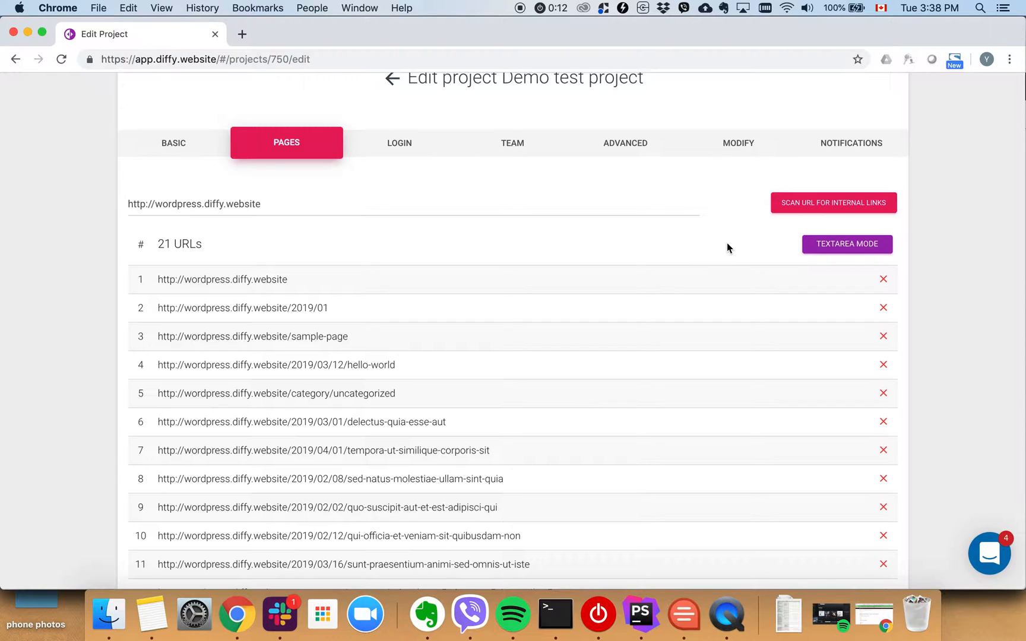
pyautogui.click(846, 246)
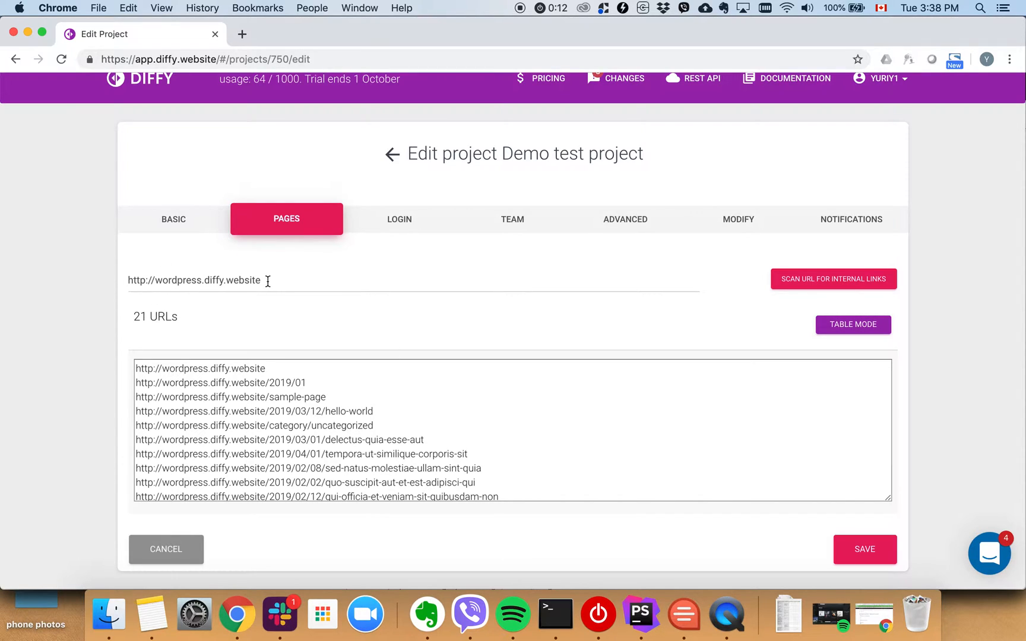
# Step: Enable user authentication before screenshots and try the Drupal and Custom login form types
pyautogui.click(402, 224)
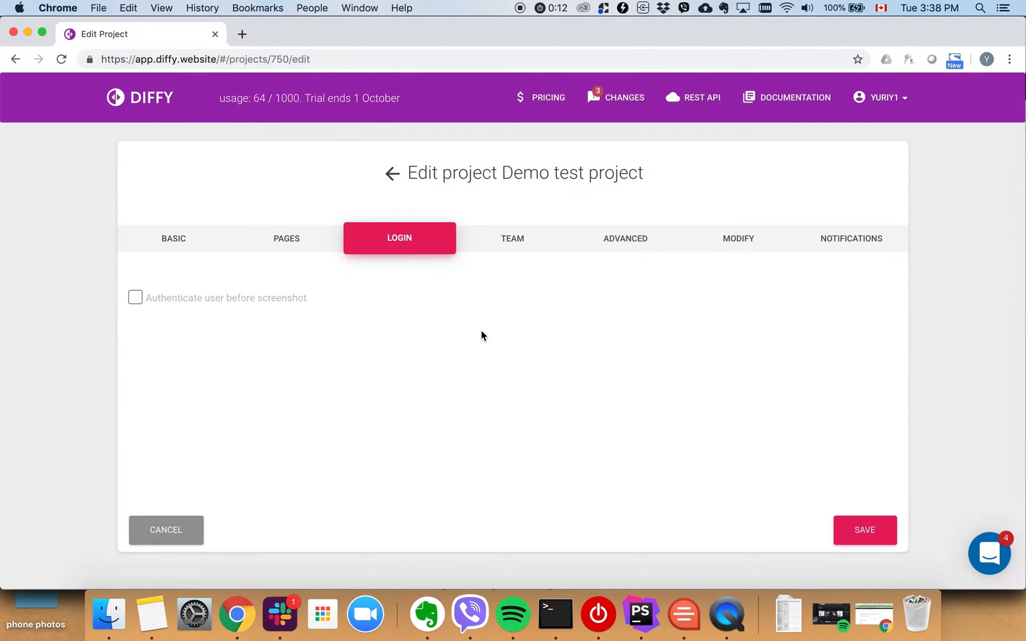
pyautogui.click(259, 306)
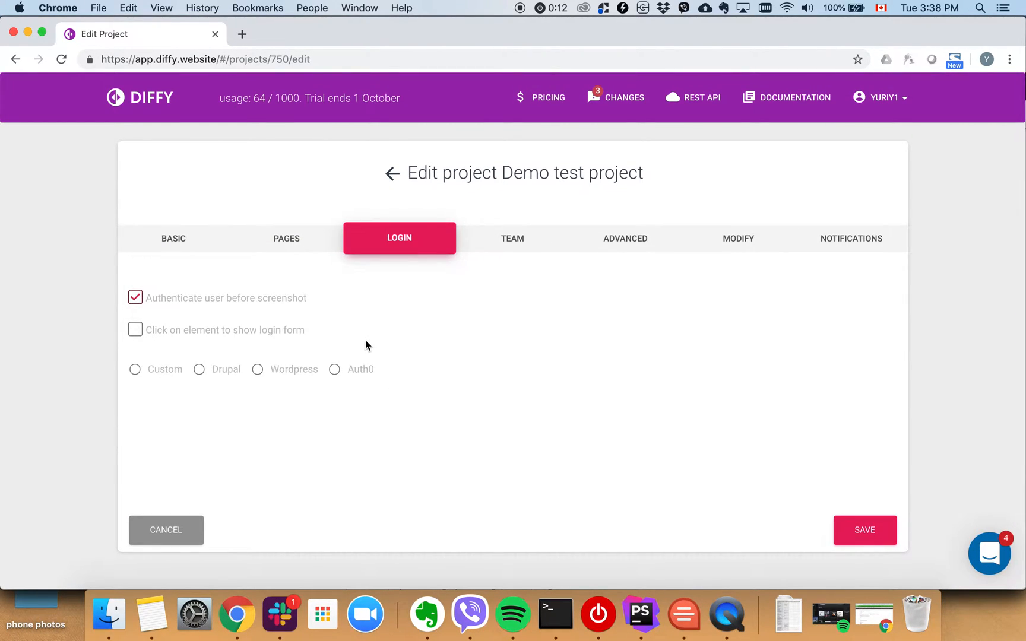
pyautogui.click(164, 372)
pyautogui.click(202, 371)
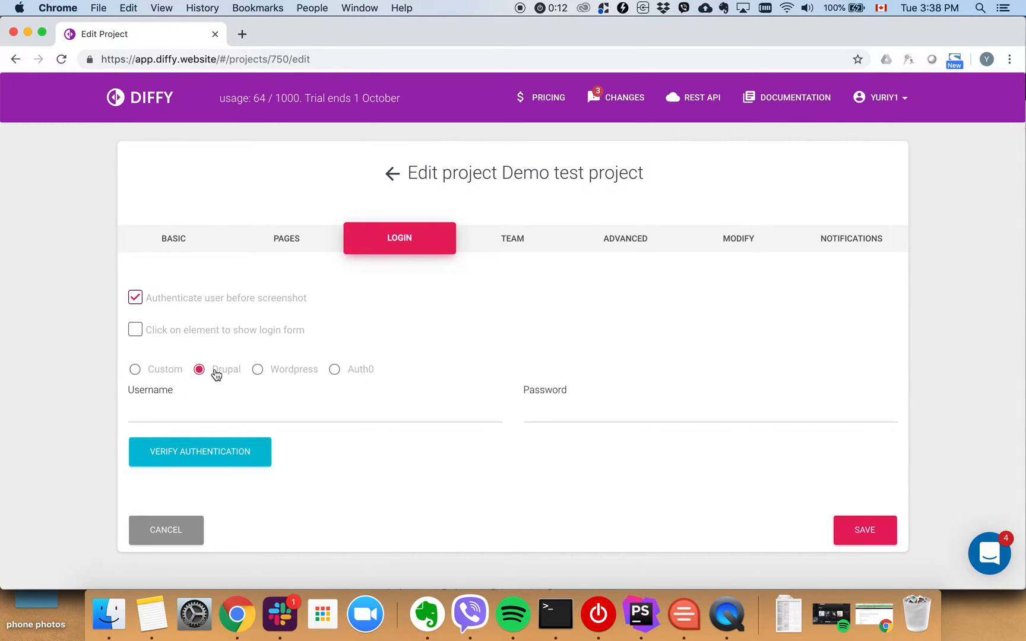
pyautogui.click(174, 372)
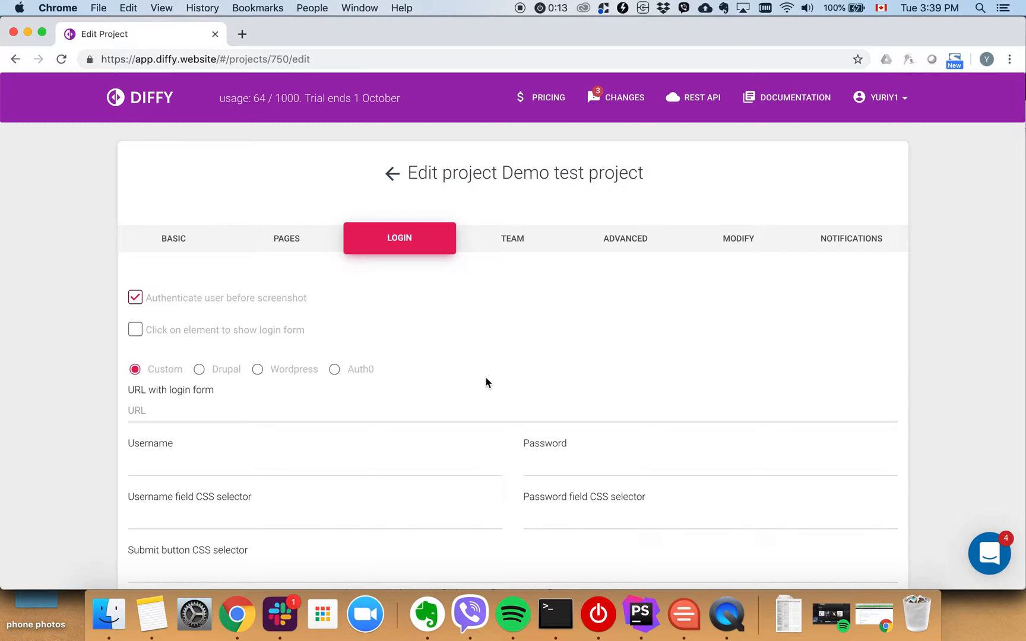
# Step: Check the team members, and in the advanced settings enable page scrolling and a 10-second wait for the loader
pyautogui.click(516, 240)
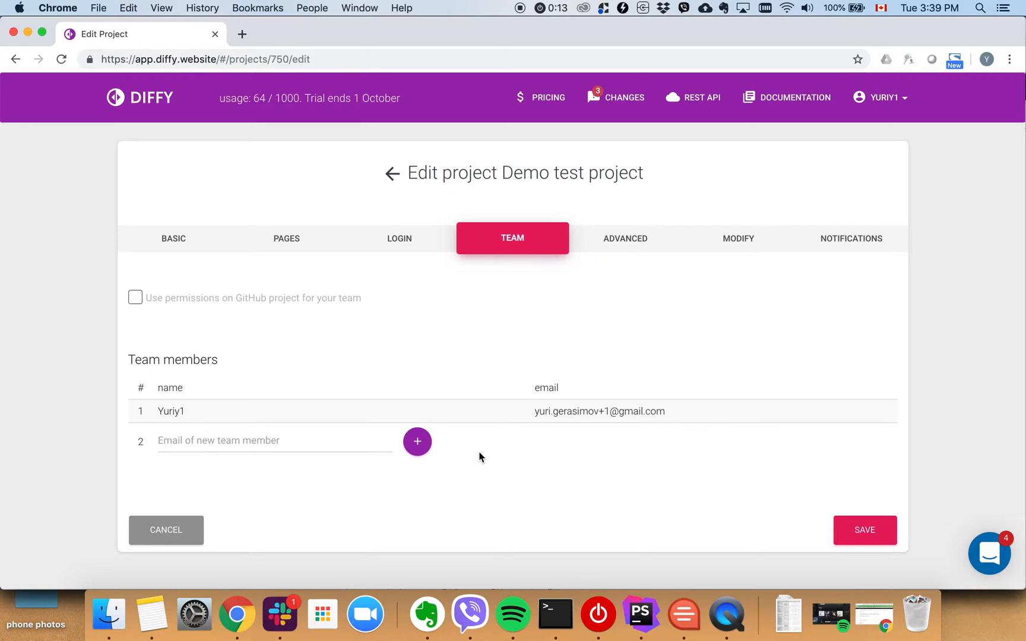
pyautogui.click(631, 244)
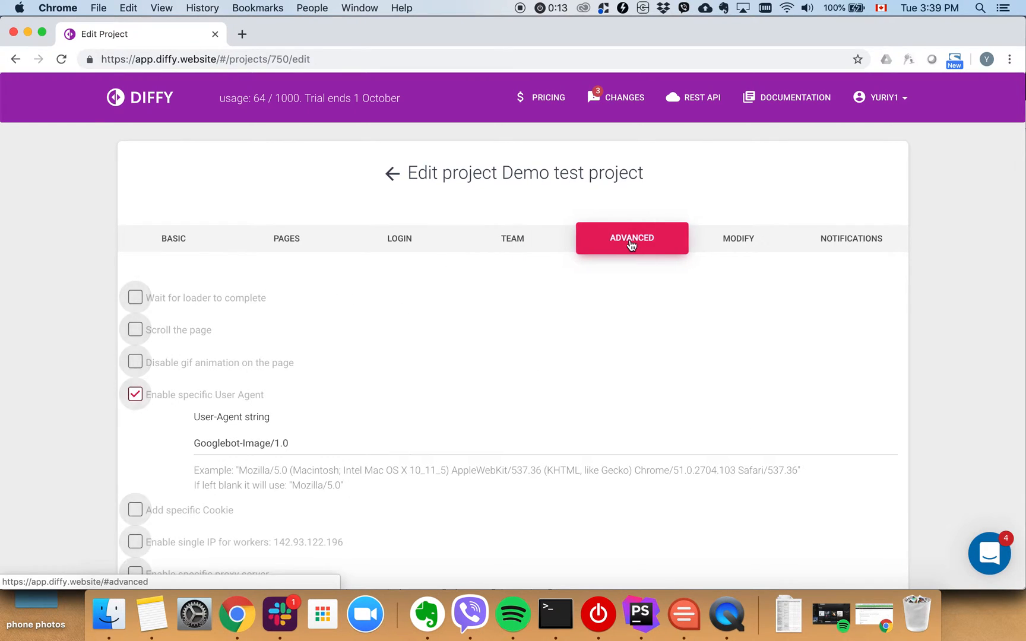
pyautogui.scroll(-3, 531, 351)
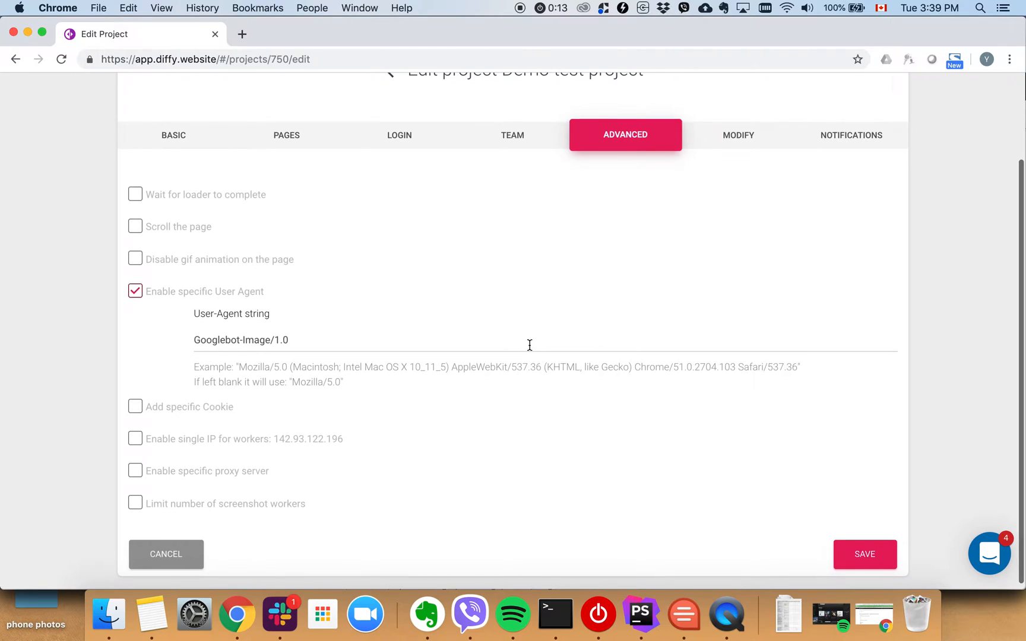
pyautogui.click(172, 232)
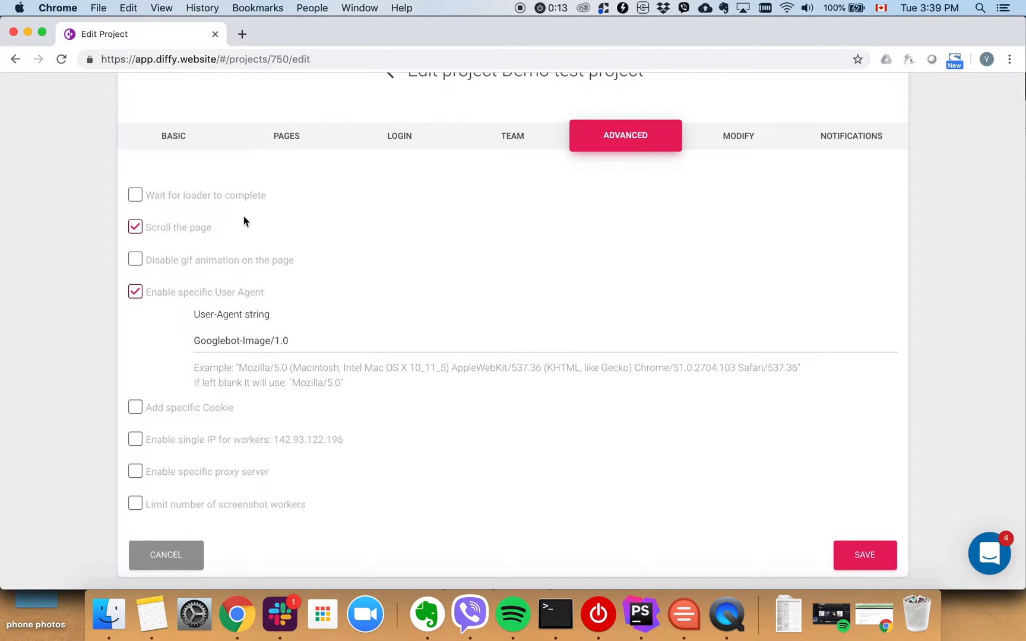
pyautogui.click(229, 198)
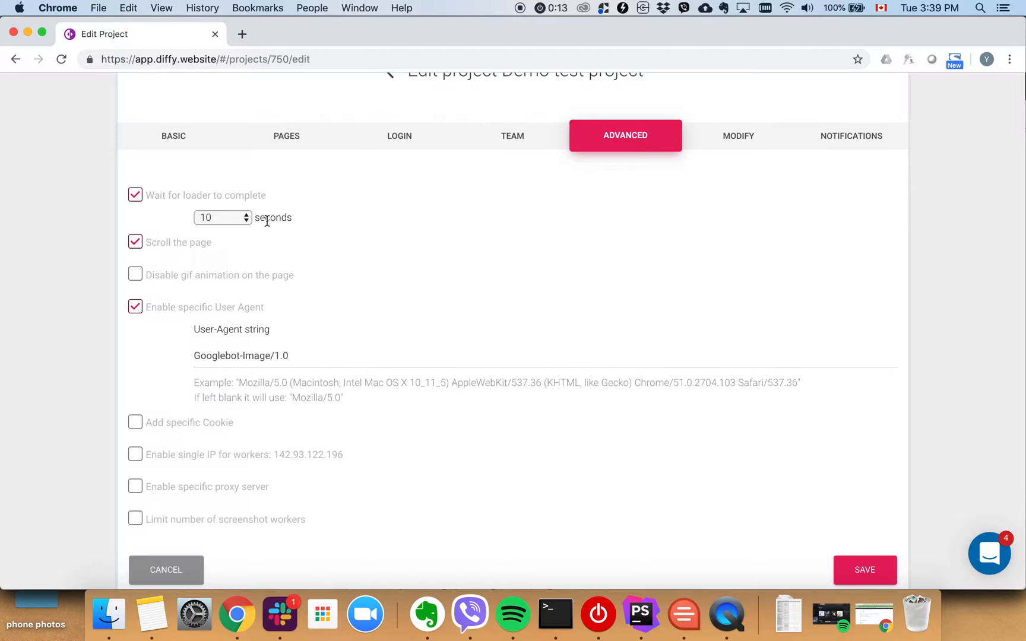
# Step: Enable the limit on screenshot workers to examine its per-environment values, and disable it again
pyautogui.scroll(-1, 408, 312)
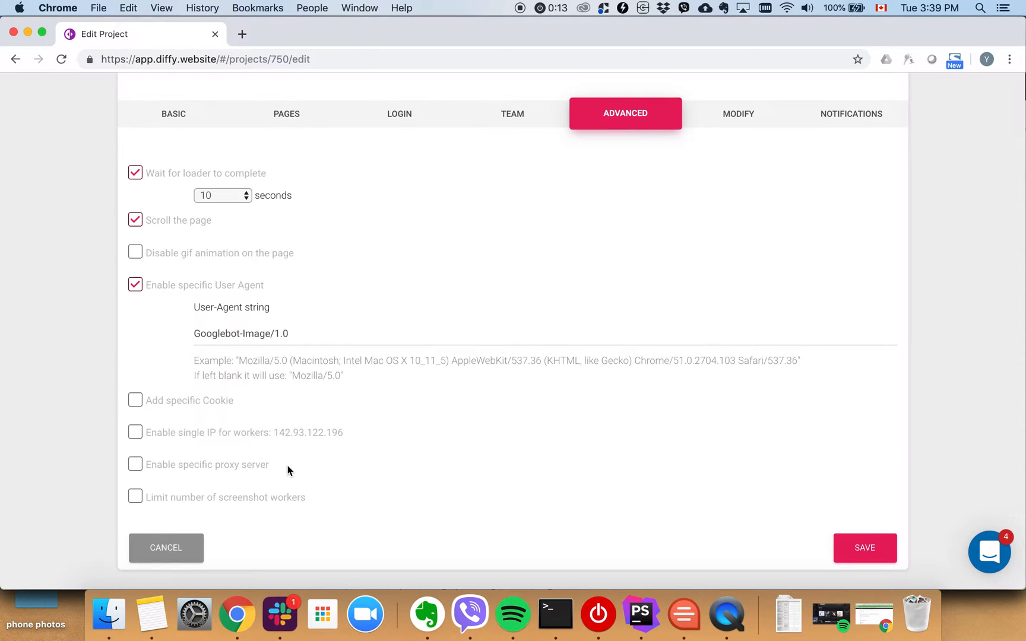
pyautogui.click(256, 502)
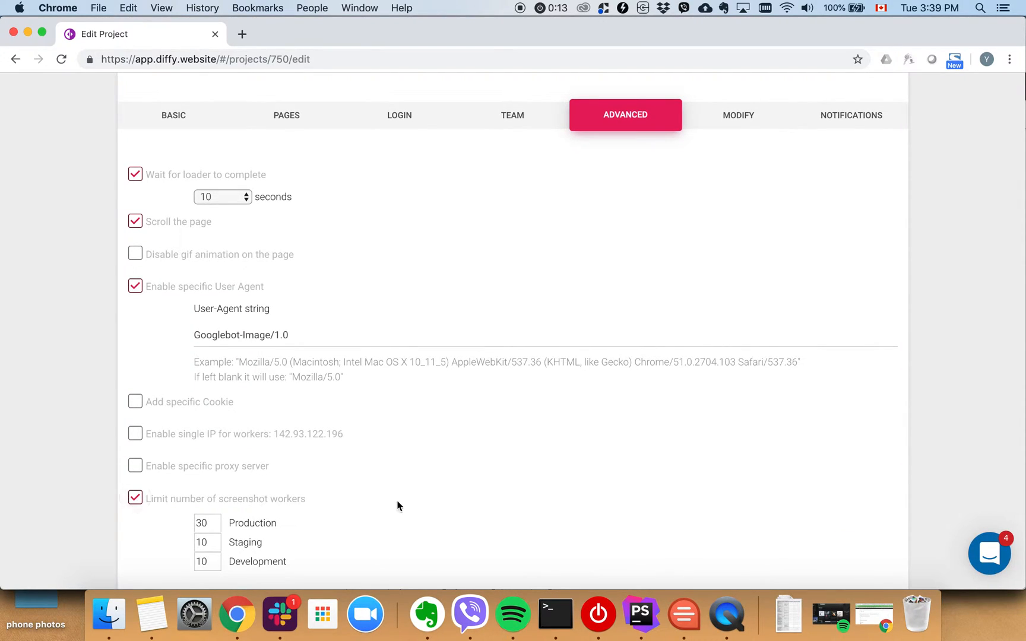
pyautogui.scroll(-3, 397, 504)
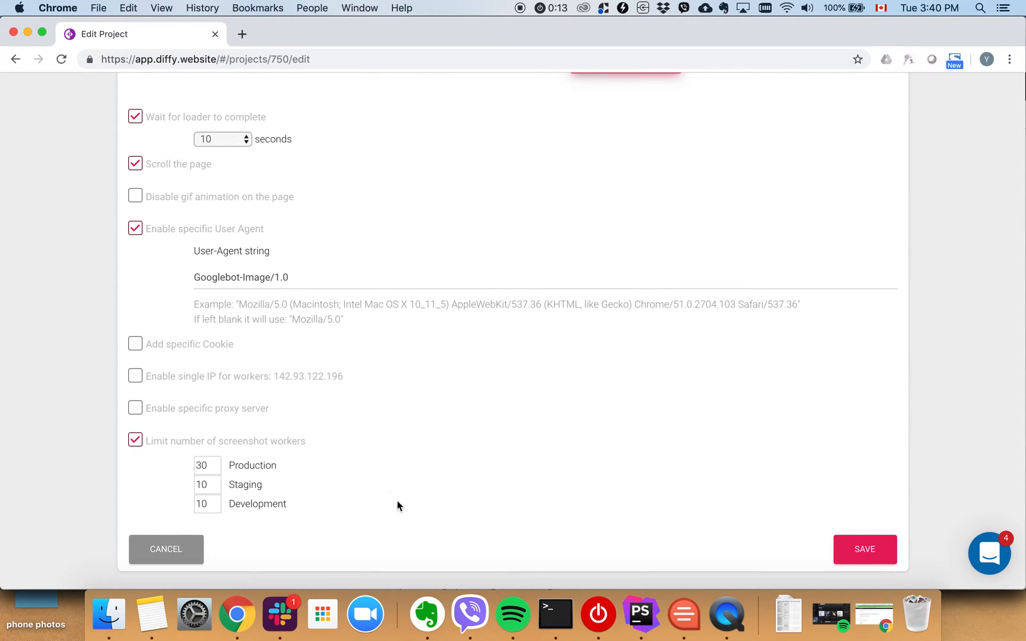
pyautogui.scroll(5, 392, 408)
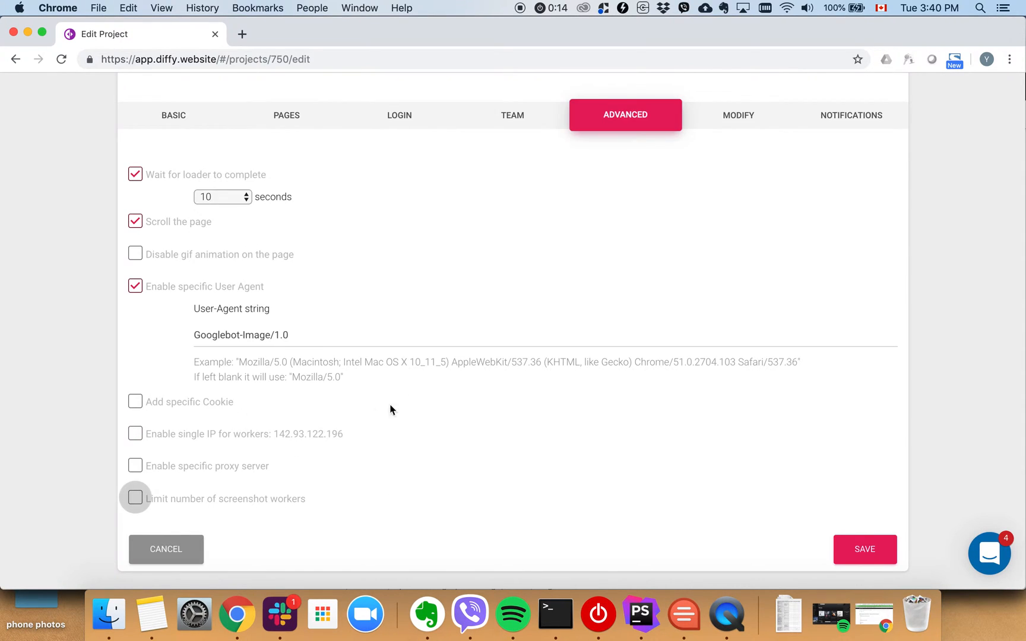
# Step: Review the screenshot modification options for isolating, masking and cutting page elements
pyautogui.click(739, 229)
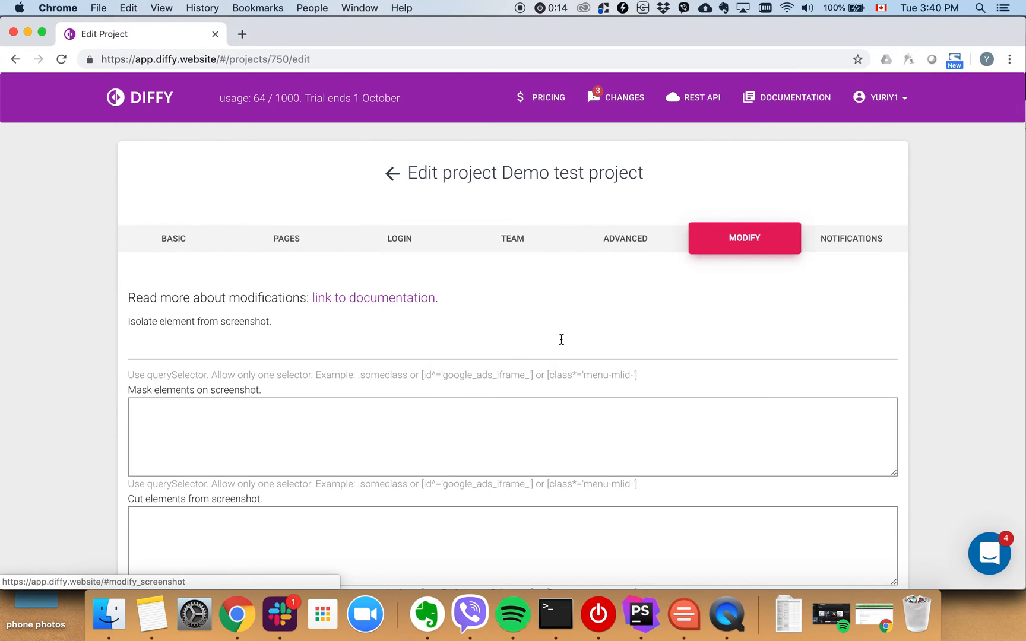
pyautogui.scroll(-2, 561, 339)
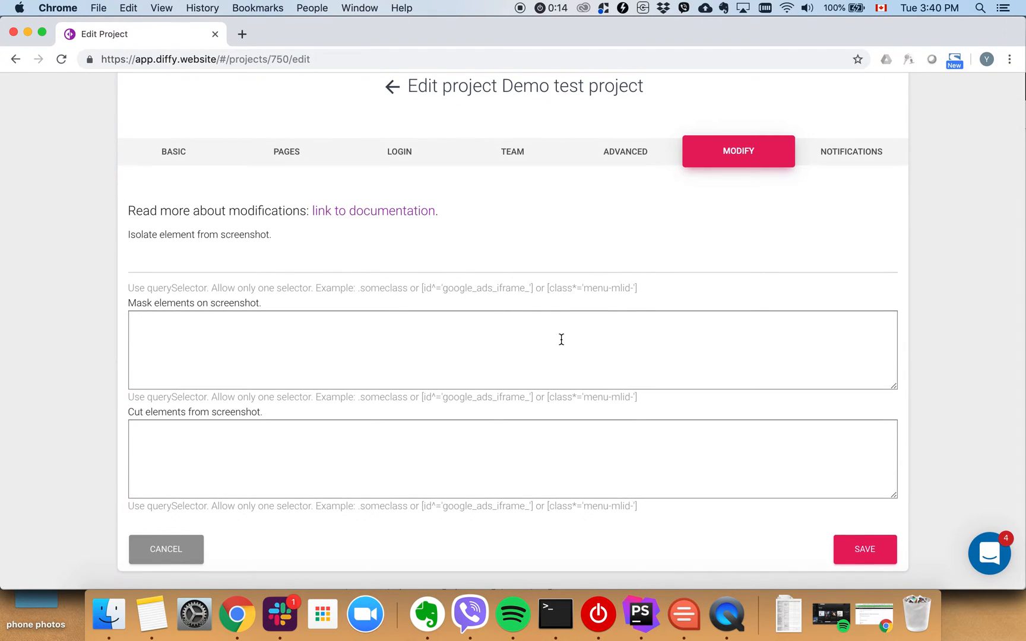
pyautogui.click(349, 335)
pyautogui.click(235, 451)
# Step: Review the email, webhook and Slack notification settings, and leave the project settings without saving
pyautogui.click(848, 157)
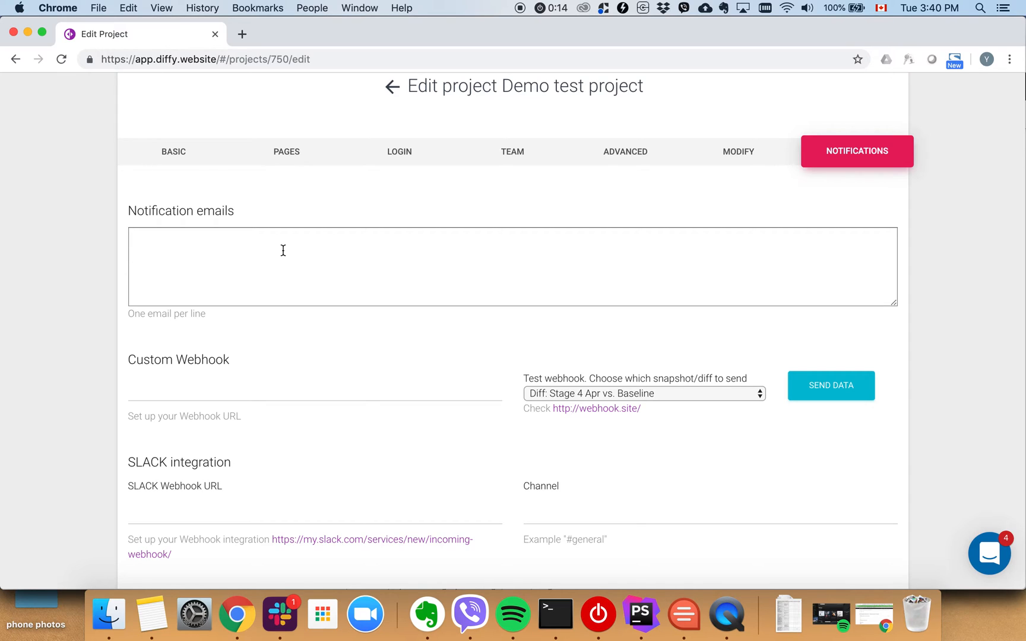
pyautogui.click(191, 517)
pyautogui.click(301, 435)
pyautogui.scroll(3, 436, 206)
pyautogui.click(394, 177)
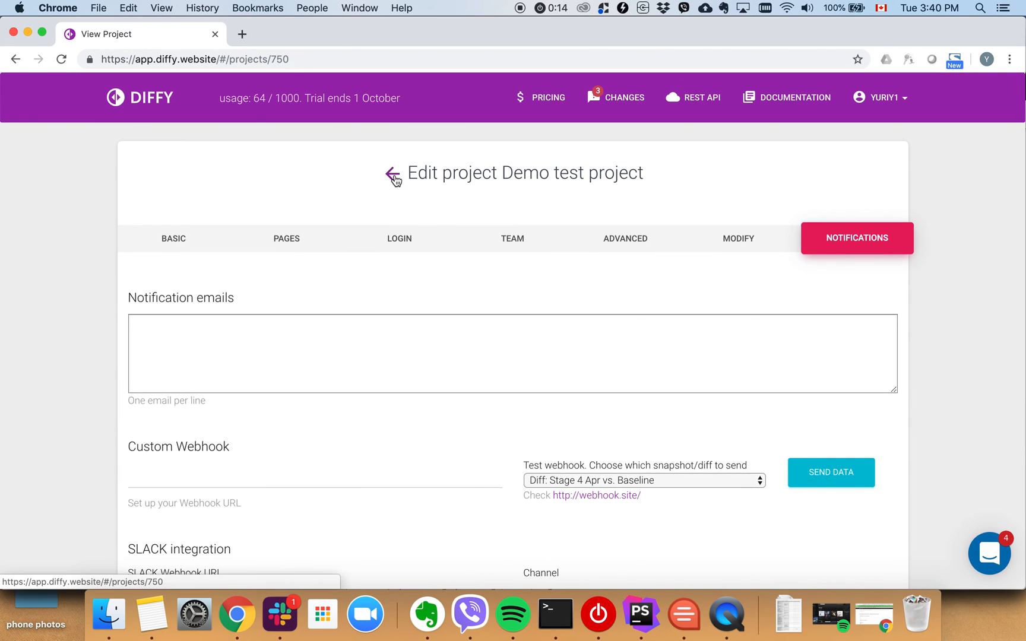